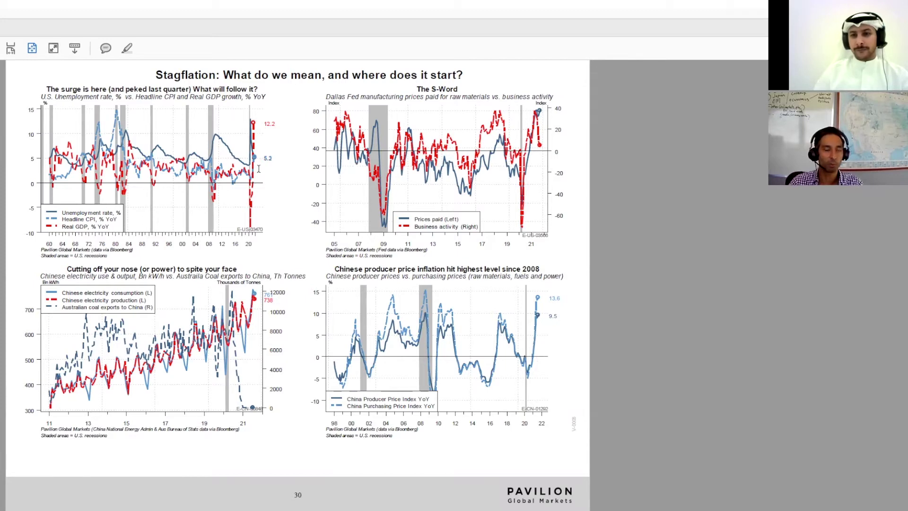
Go back one page to page 29, 'The churn', with its labor-market and banking charts.
key(Left)
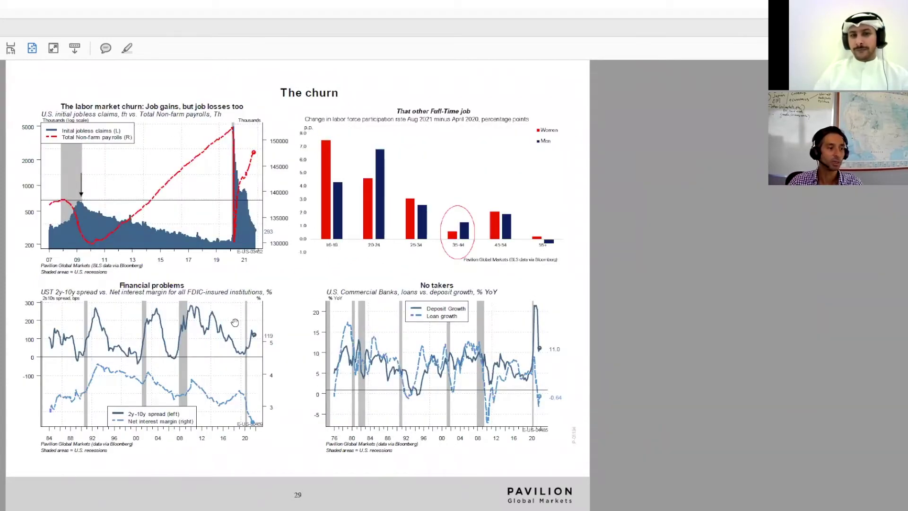